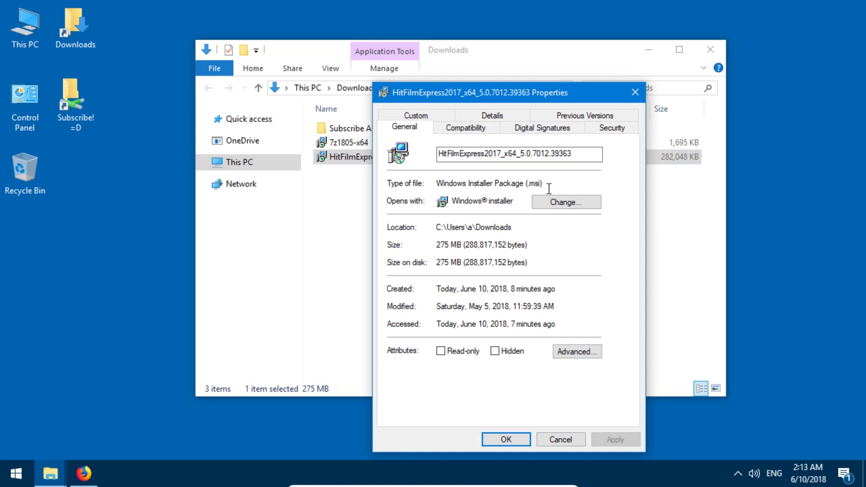
Close the HitFilm installer's properties and show file name extensions in the Downloads folder
click(635, 92)
click(331, 68)
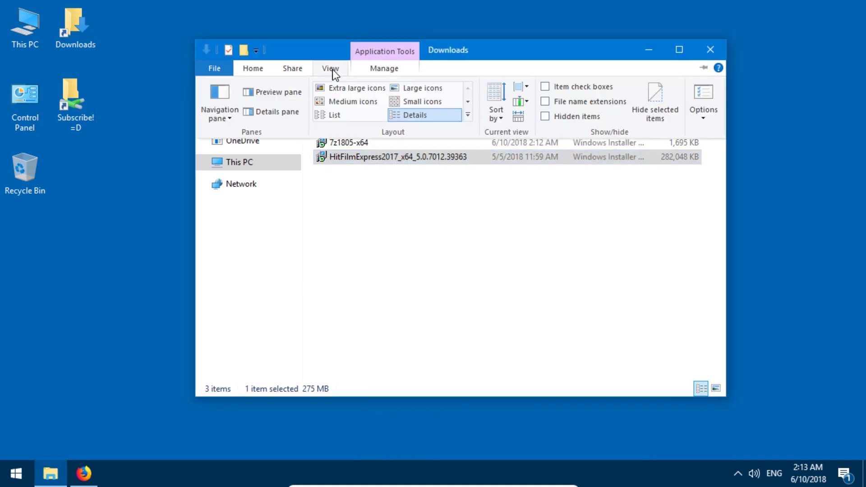
click(585, 106)
click(479, 169)
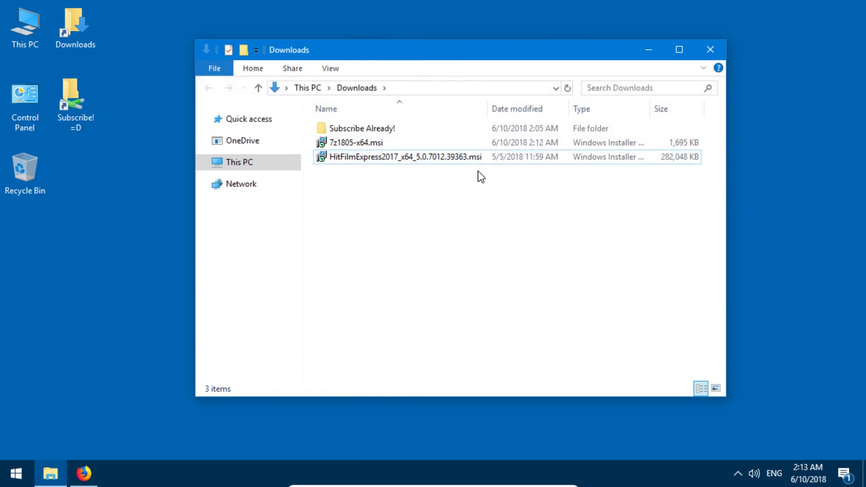
Launch the 7z1805-x64.msi installer, then cancel and exit its setup wizard
click(477, 160)
click(429, 143)
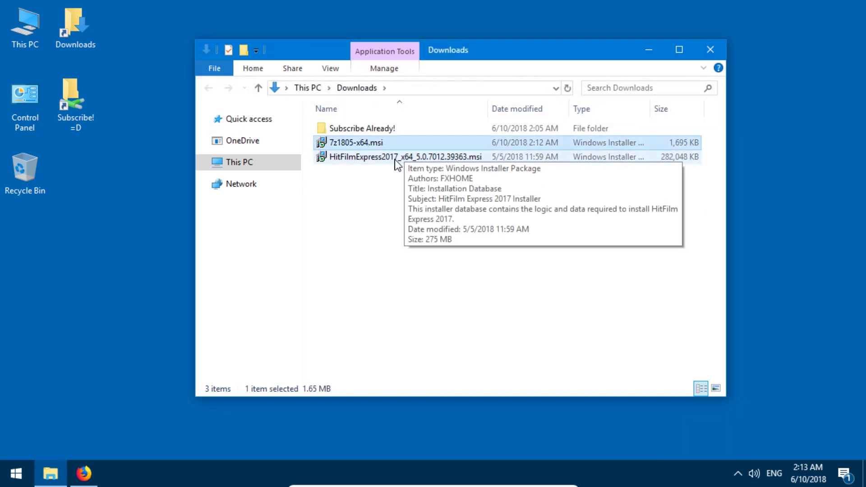
double_click(375, 147)
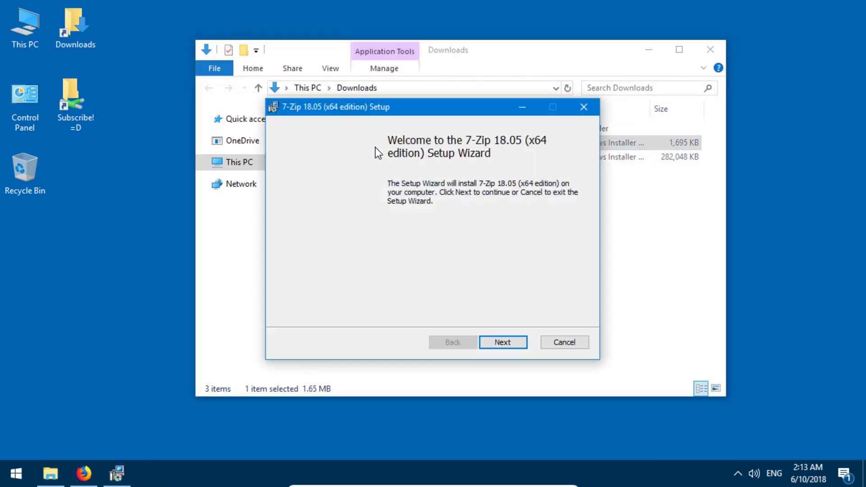
click(578, 344)
click(421, 114)
click(522, 343)
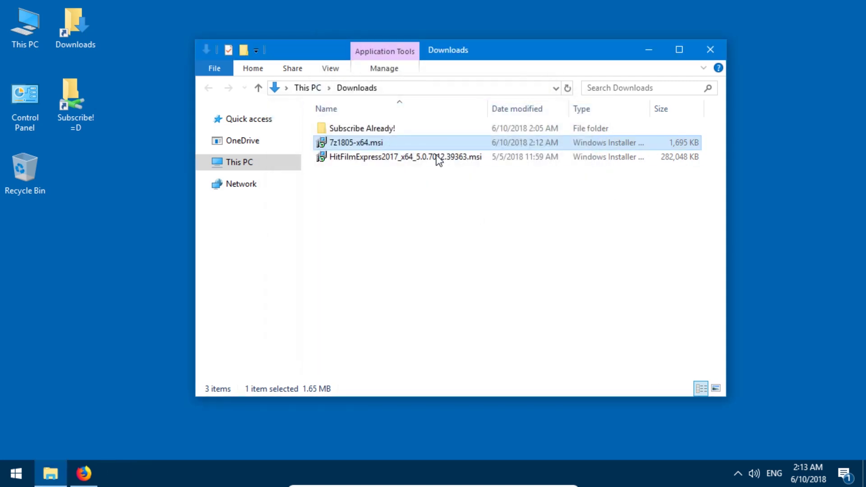
Launch the HitFilmExpress2017_x64_5.0.7012.39363.msi installer, cancel its setup and clear the file selection
double_click(437, 158)
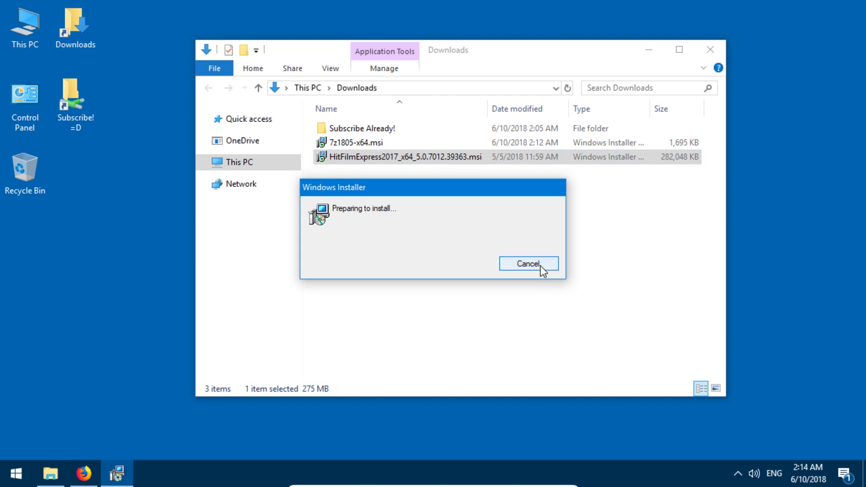
click(559, 342)
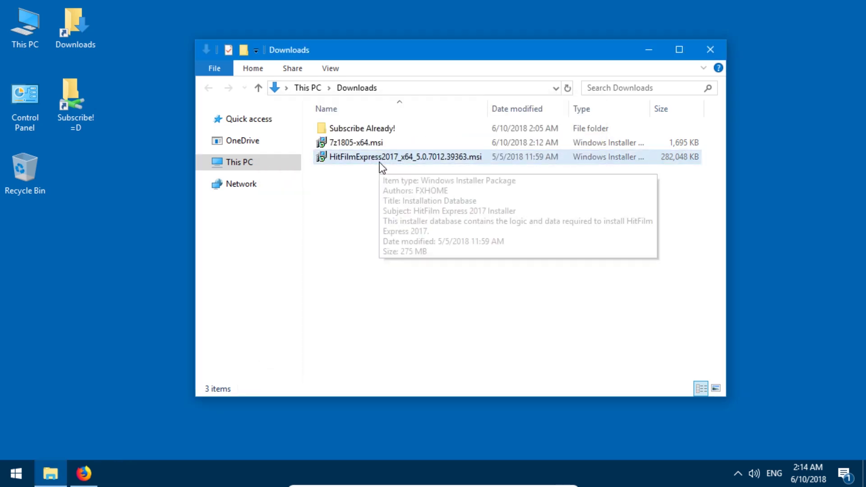
click(496, 180)
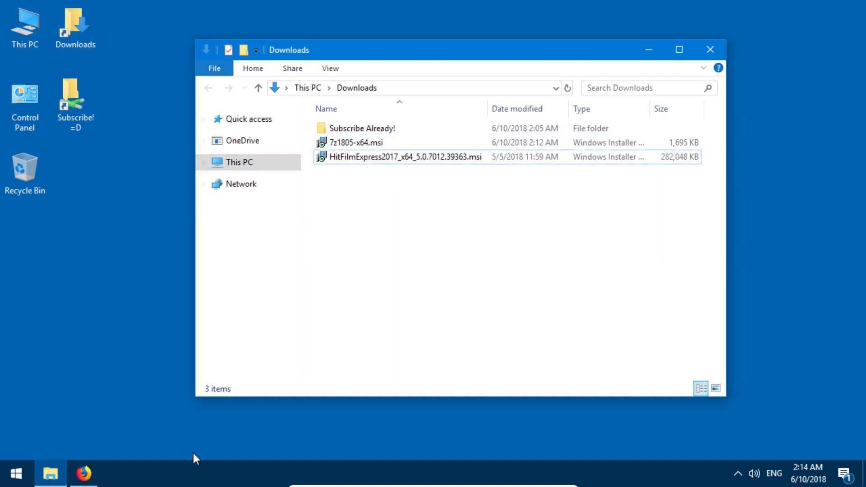
Switch to Firefox and examine the MSI entries for 7-Zip 18.05 on the 7-Zip download page
click(84, 466)
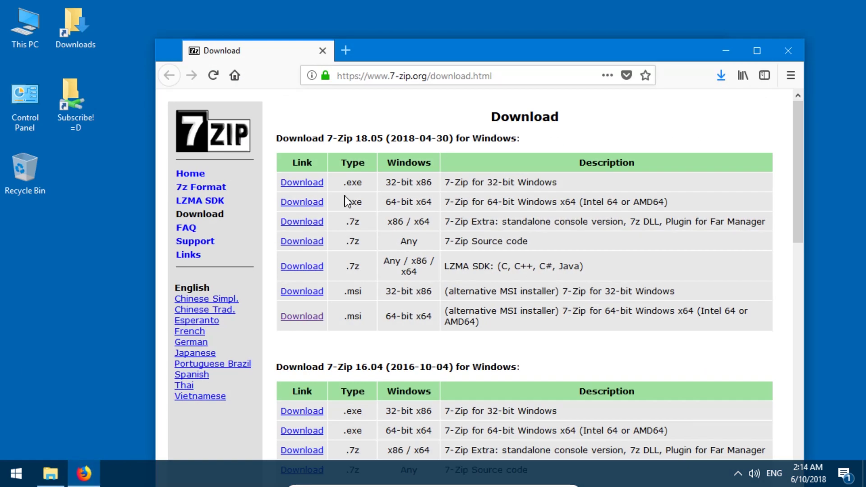
drag(441, 324, 290, 319)
click(502, 336)
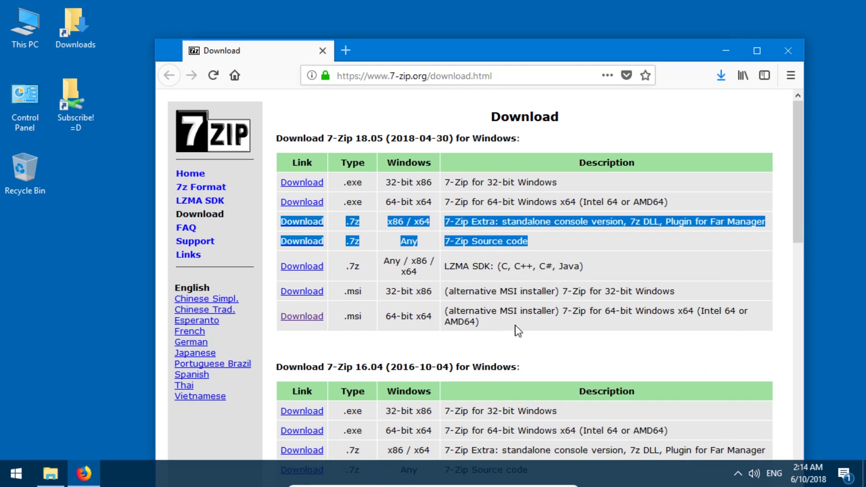
Move the browser window down to uncover the Downloads folder and select both .msi files there
drag(526, 53, 518, 345)
click(458, 274)
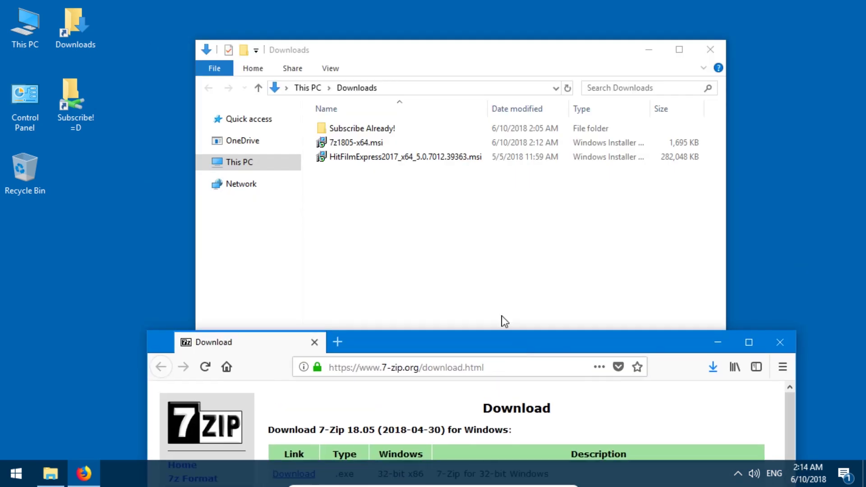
drag(419, 225, 374, 135)
Open lessmsi.activescott.com in a new browser tab and move the browser window back up to view the page
click(750, 427)
drag(557, 347, 548, 131)
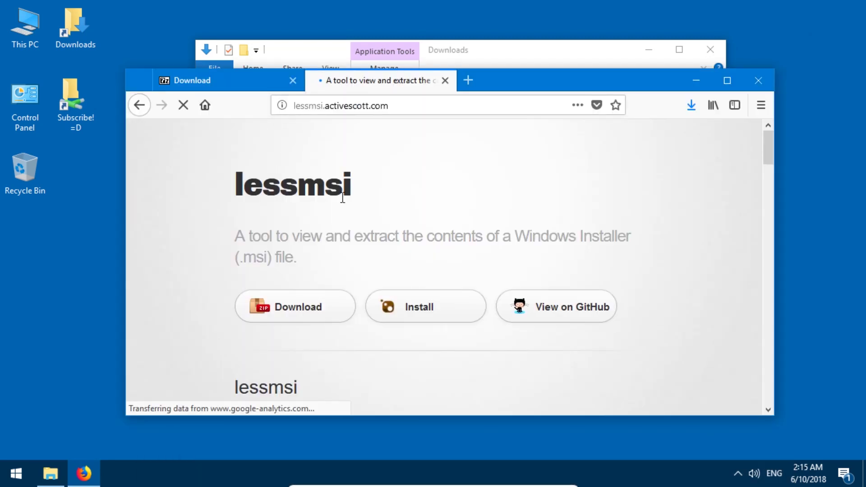
double_click(332, 189)
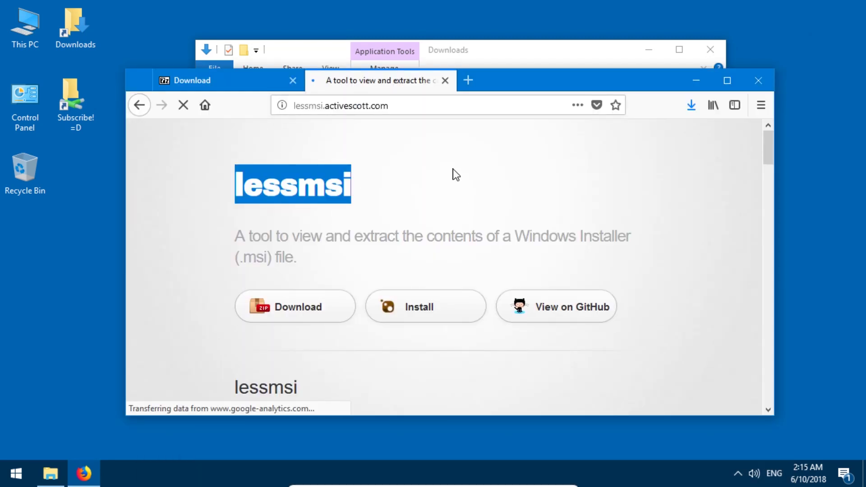
click(390, 174)
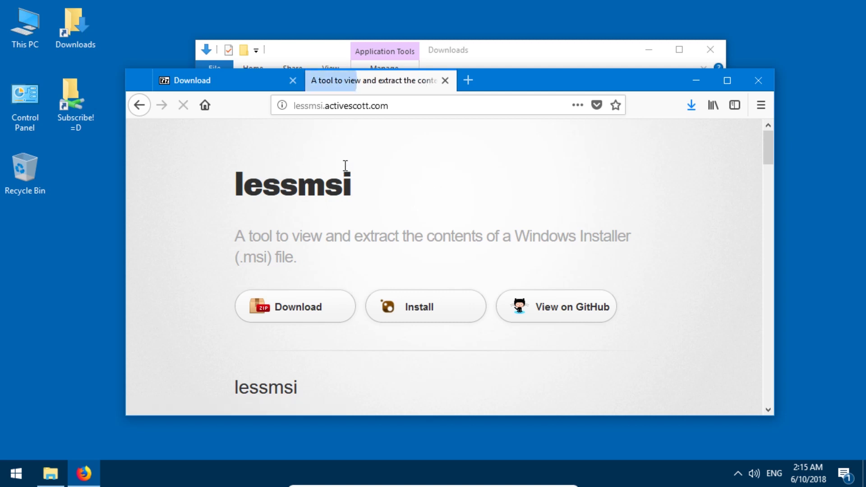
Download lessmsi-v1.6.1.zip from the v1.6.1 release page on GitHub and save the file
click(285, 309)
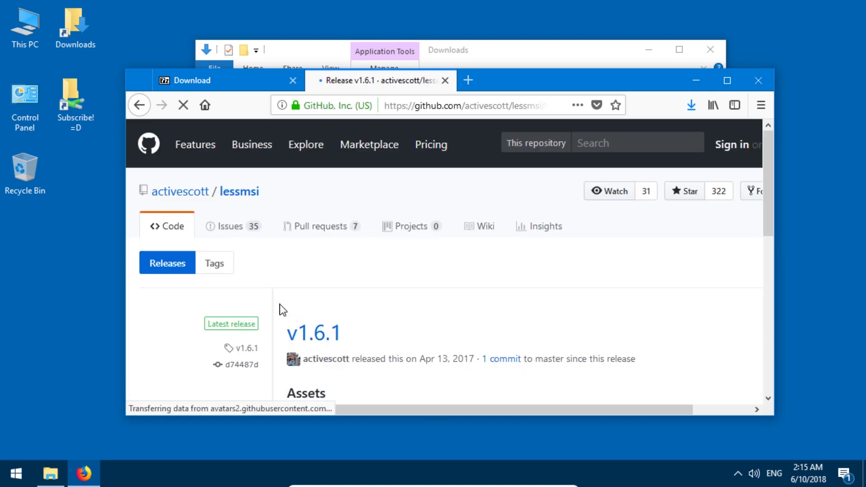
scroll(324, 292, down, 2)
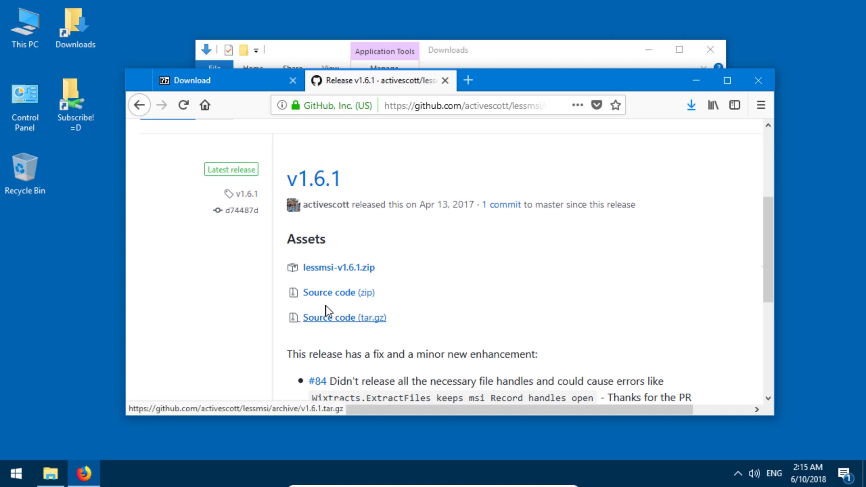
click(338, 274)
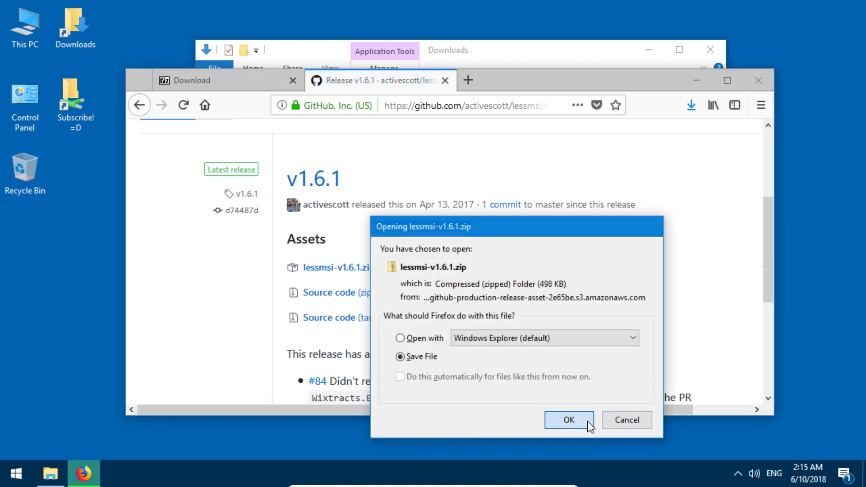
click(586, 420)
Open the folder containing the downloaded lessmsi-v1.6.1.zip and close the browser
click(692, 110)
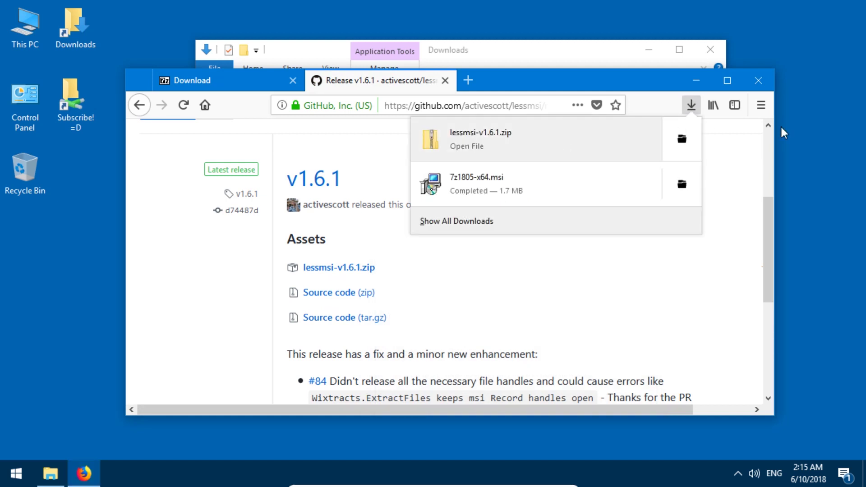
click(683, 139)
click(758, 80)
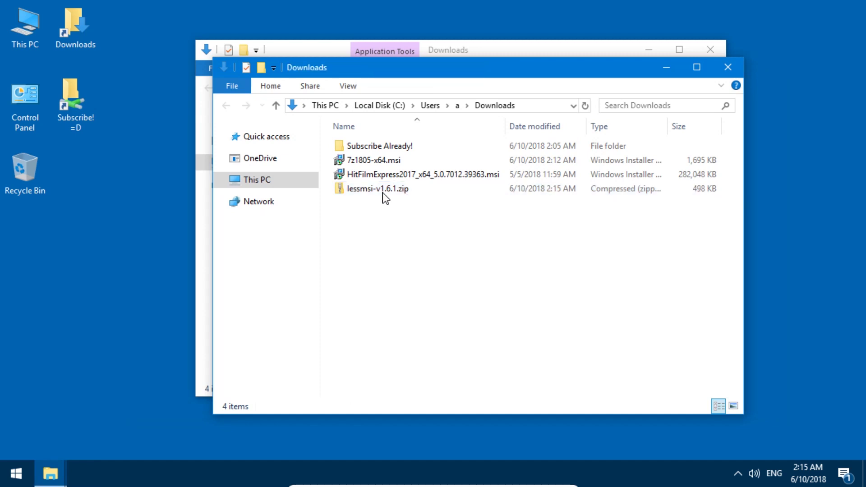
Extract lessmsi-v1.6.1.zip into a lessmsi-v1.6.1 folder in Downloads, with extracted files shown when complete
right_click(383, 193)
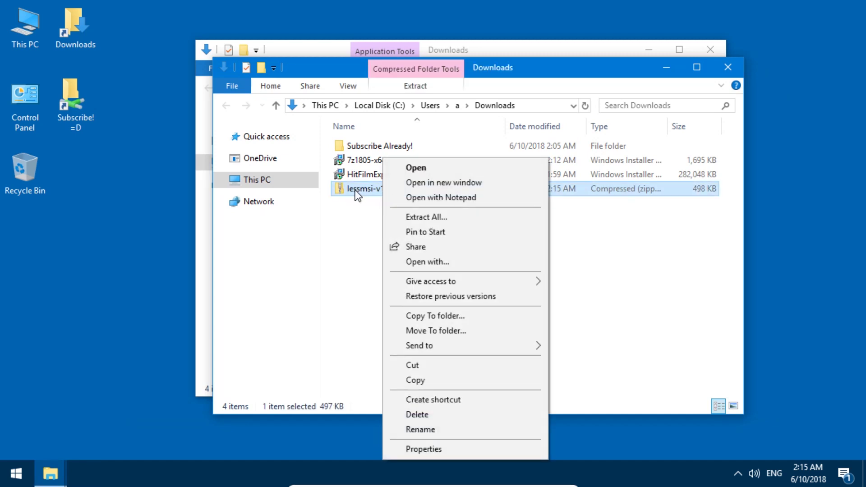
click(429, 218)
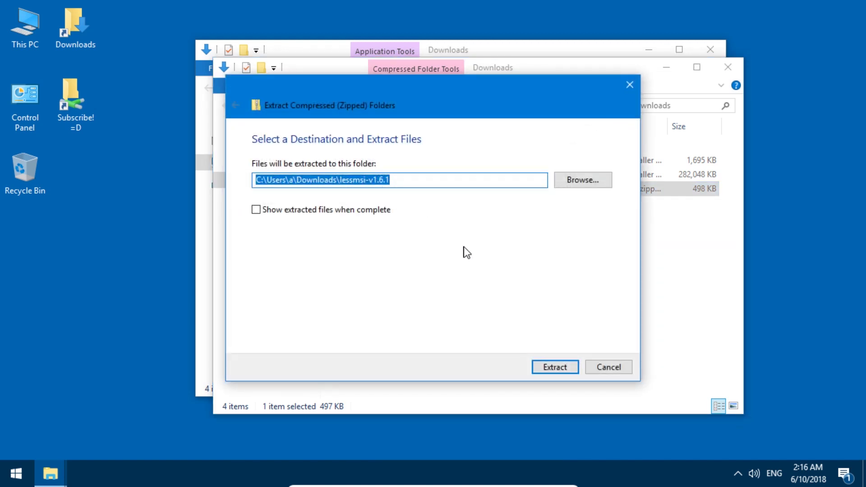
click(361, 213)
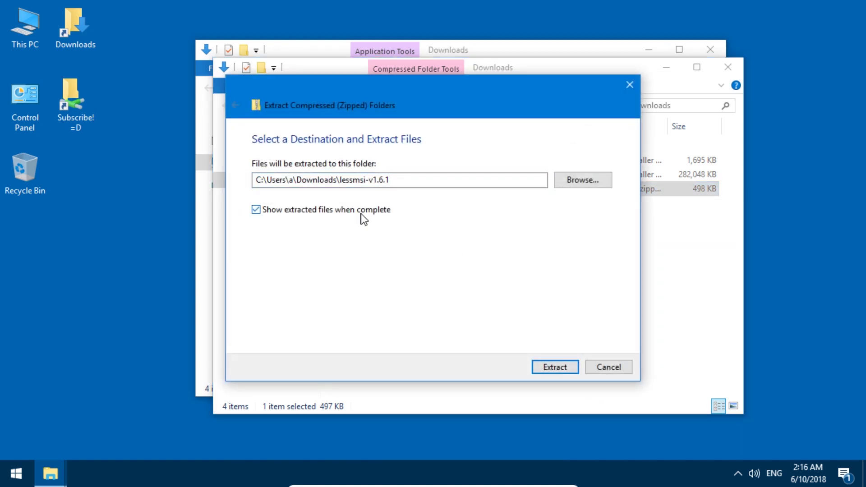
click(544, 364)
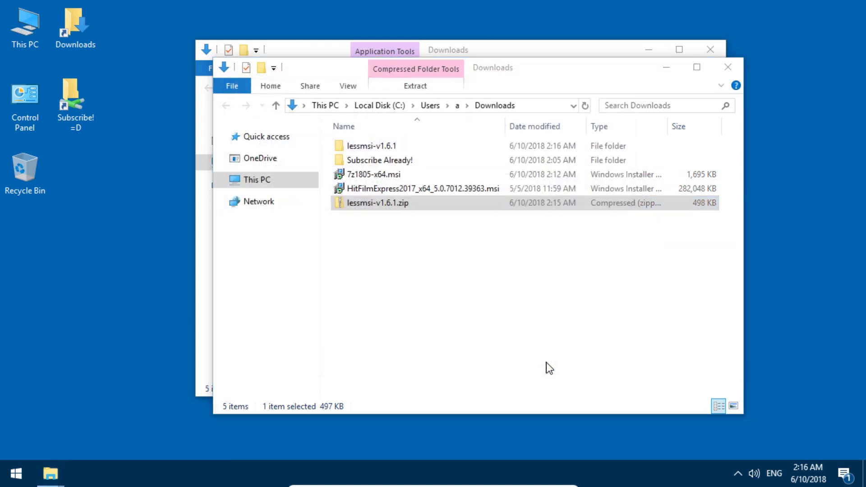
Open the extracted lessmsi-v1.6.1 folder, move its window away from the Downloads window and run lessmsi.exe
click(383, 147)
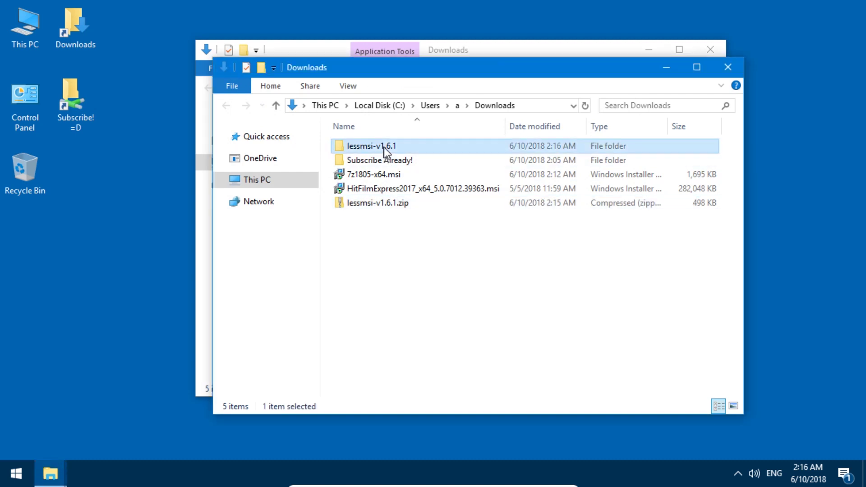
double_click(391, 145)
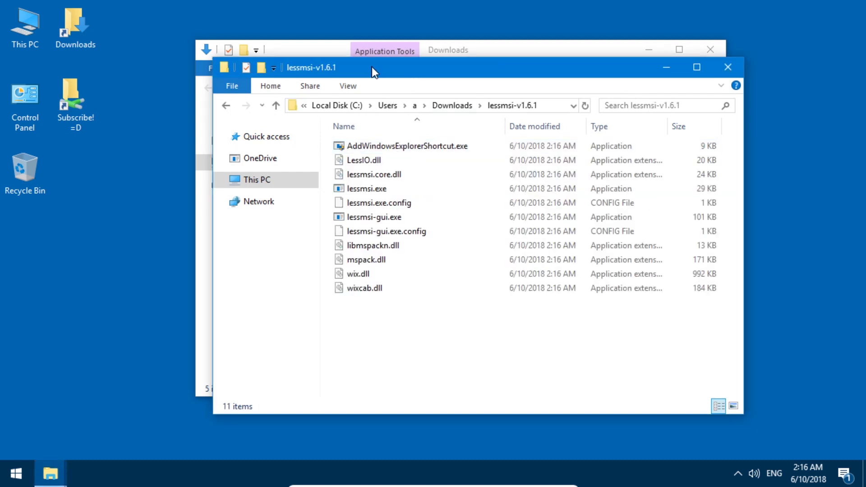
drag(372, 67, 464, 82)
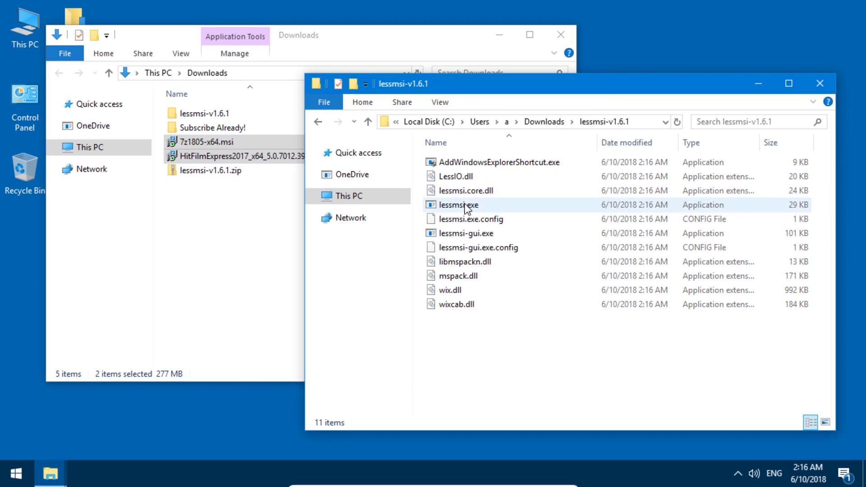
double_click(465, 206)
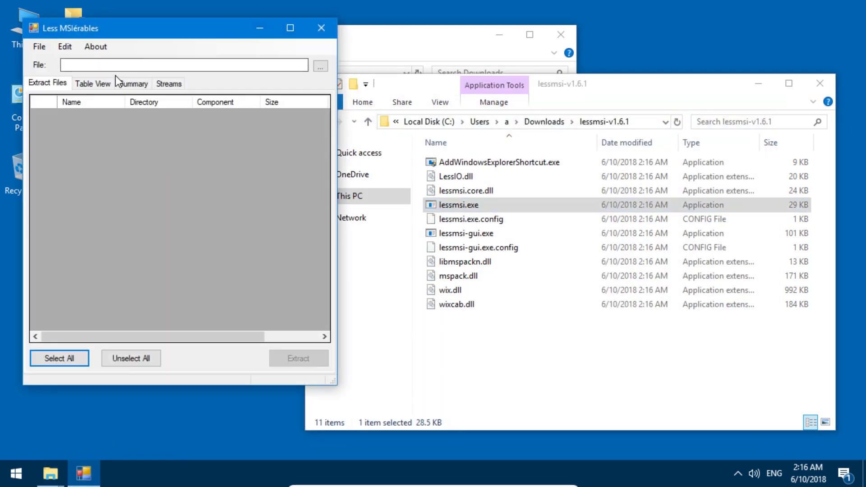
Arrange the Less MSIérables window beside the Downloads window and narrow the Downloads window so both are visible
drag(104, 33, 267, 67)
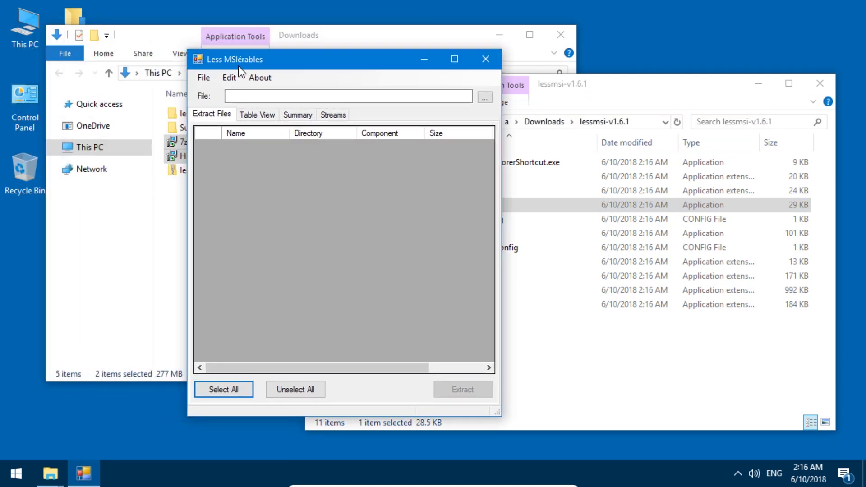
drag(240, 66, 297, 72)
drag(388, 67, 663, 61)
click(450, 52)
drag(576, 74, 426, 75)
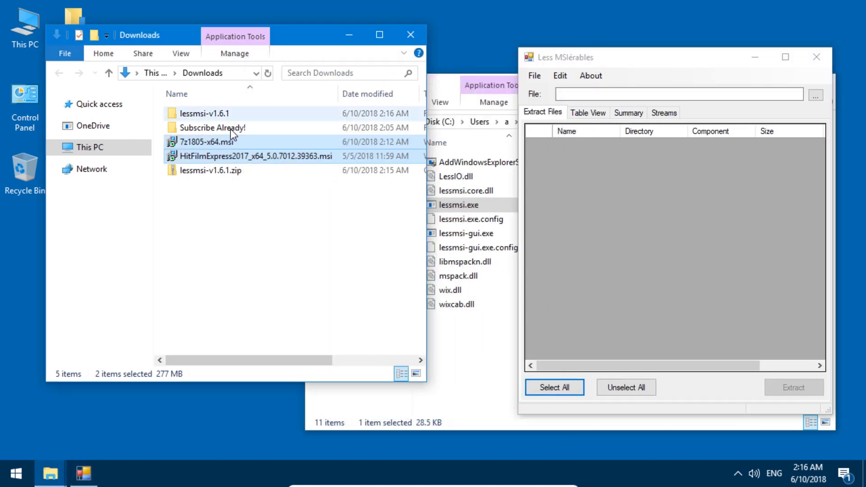
Load 7z1805-x64.msi from the Downloads folder into Less MSIérables as the source file
drag(235, 141, 278, 147)
click(215, 155)
click(213, 145)
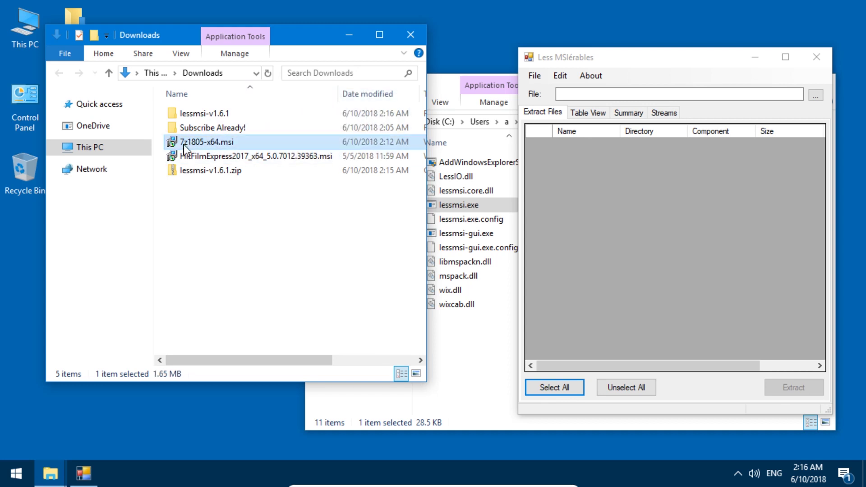
drag(194, 146, 652, 94)
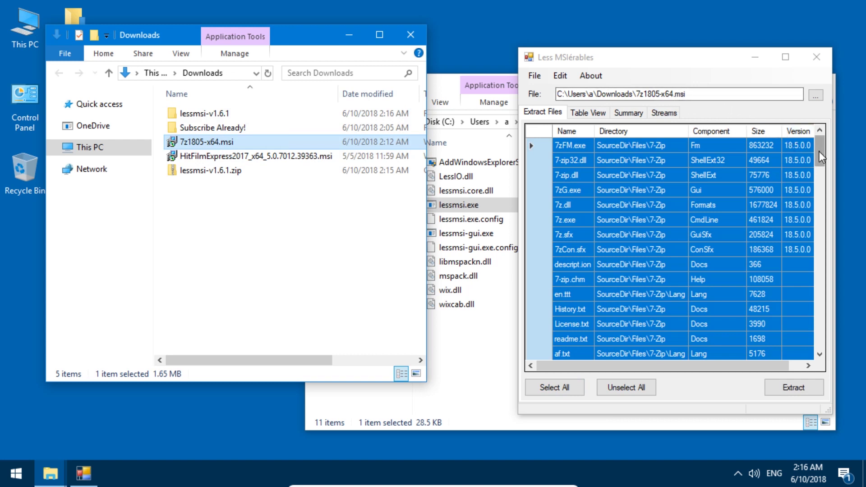
Browse the installer's file list and select the range of files from en.ttt up to 7zFM.exe
drag(818, 155, 821, 183)
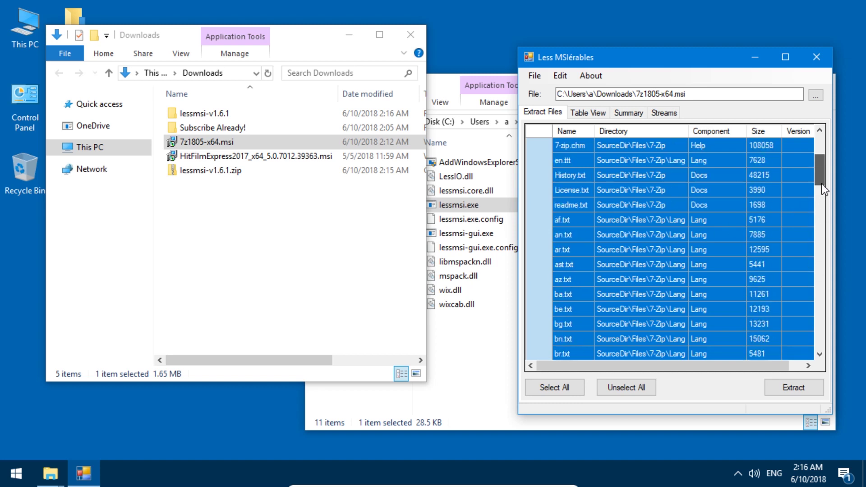
click(580, 207)
click(580, 160)
scroll(592, 194, up, 2)
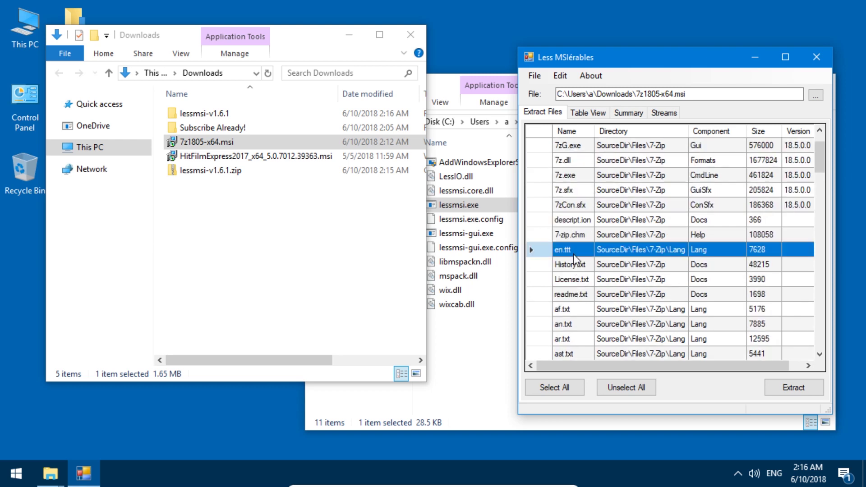
scroll(591, 167, up, 1)
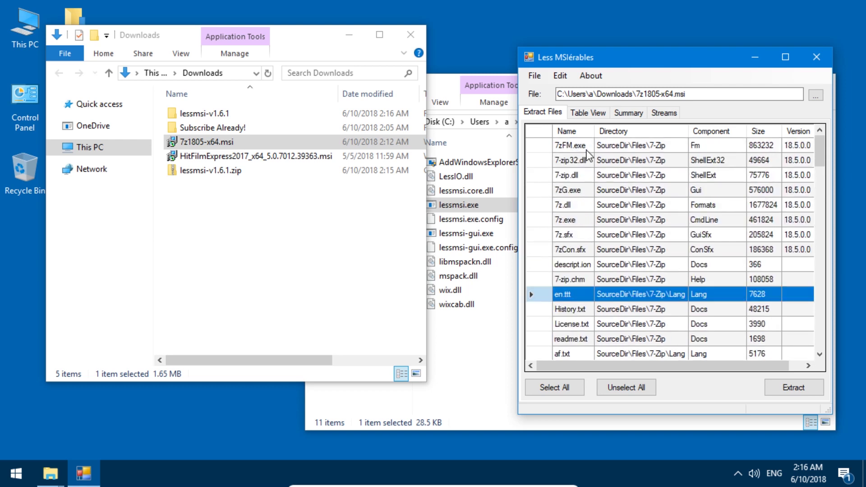
shift+click(581, 144)
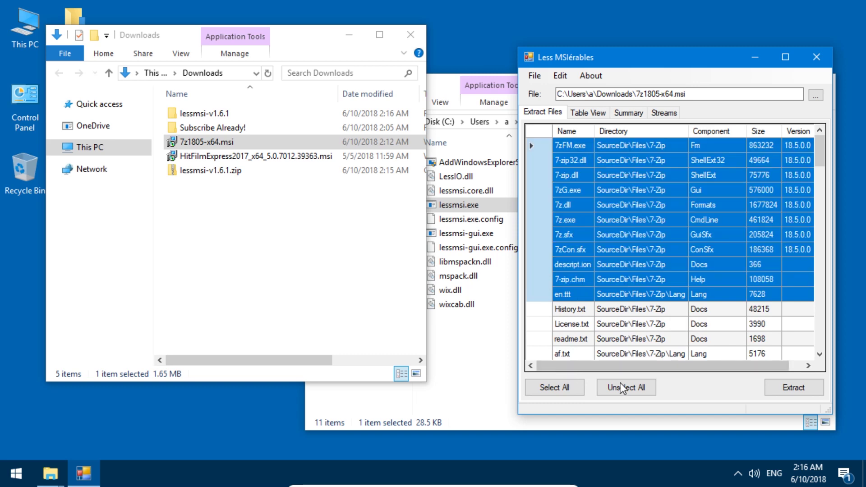
Start extracting the selected 7-Zip files and choose the Desktop inside the user folder as the destination
click(785, 387)
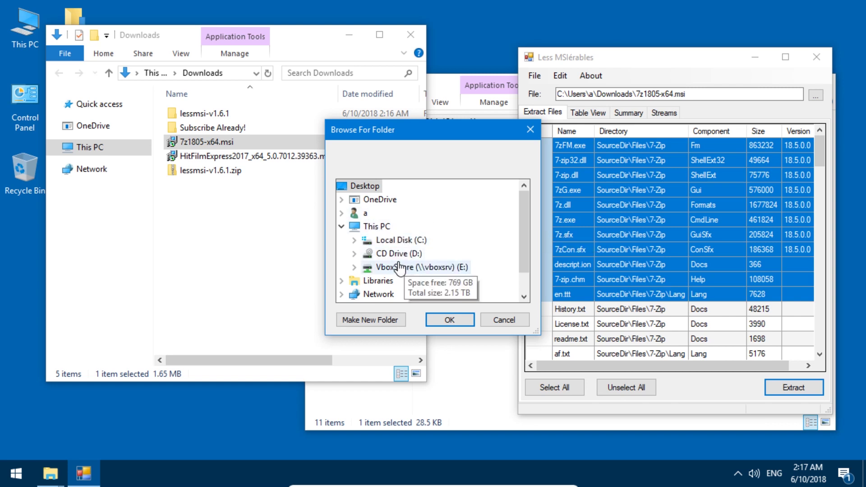
click(341, 281)
click(341, 212)
click(342, 213)
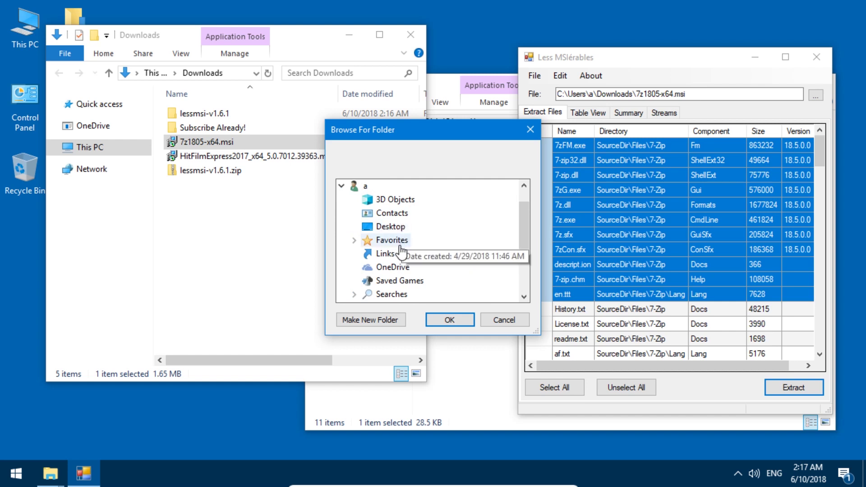
scroll(397, 277, down, 1)
scroll(427, 266, up, 2)
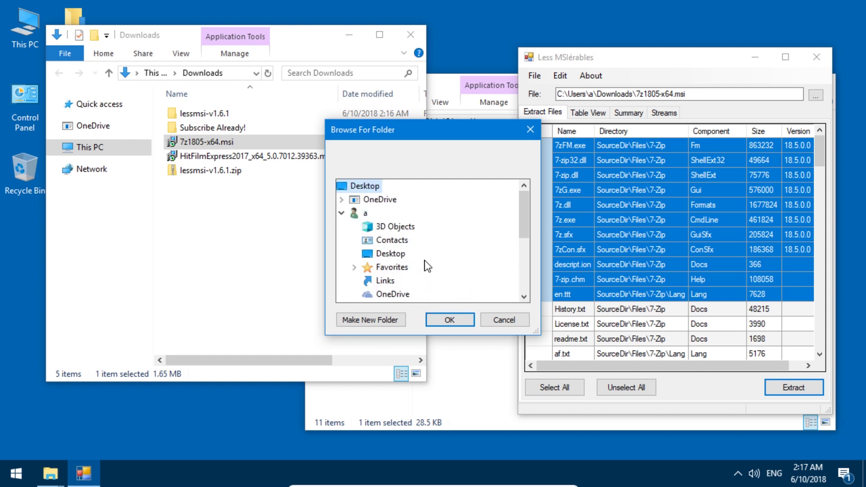
click(392, 267)
click(390, 254)
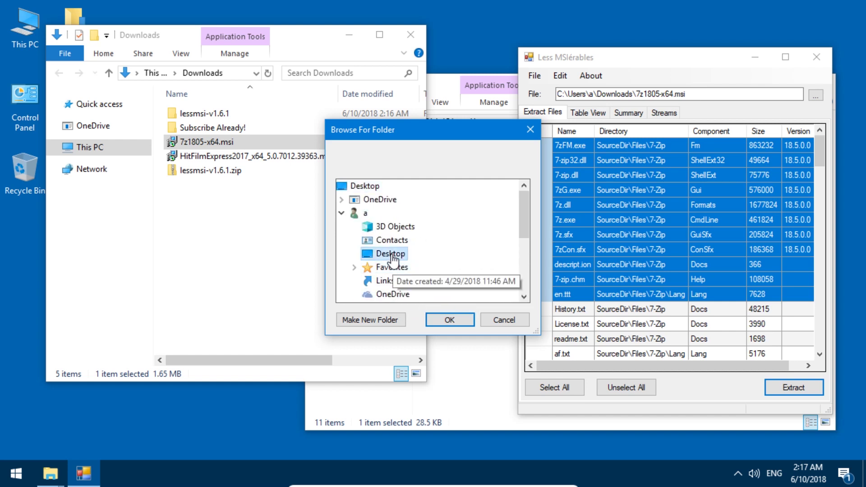
Create a new folder named extracted on the Desktop and extract the selected files into it
click(378, 317)
text(extracted)
key(Return)
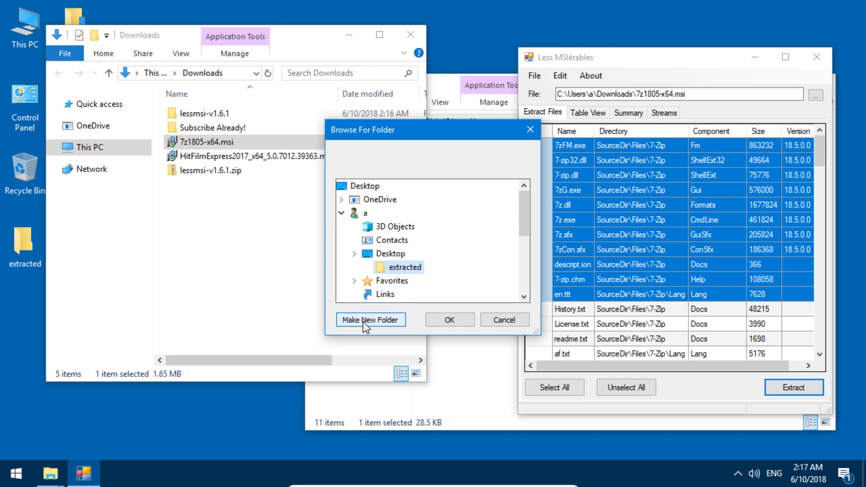
click(449, 319)
Move the Downloads window off the desktop icons and open the extracted folder down to SourceDir\Files\7-Zip
click(223, 54)
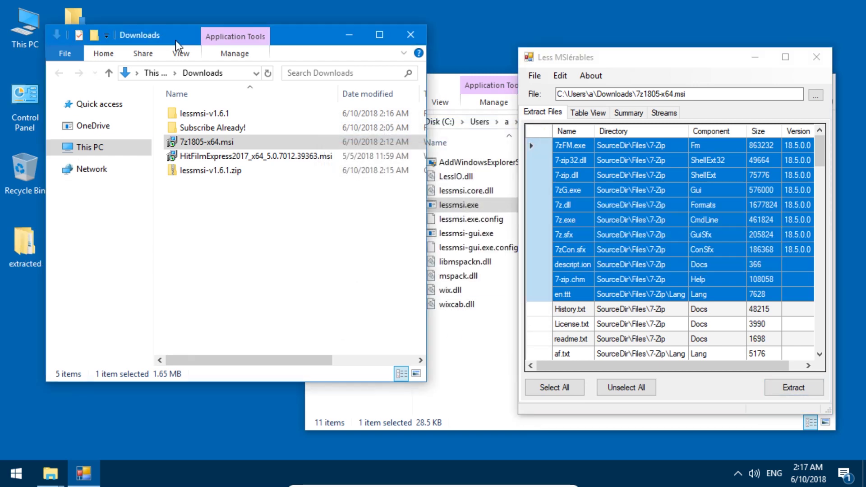
double_click(16, 263)
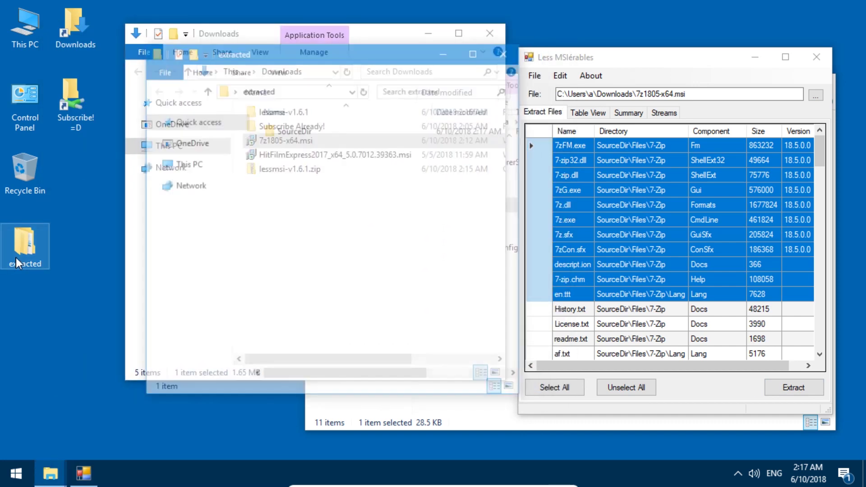
double_click(319, 130)
click(317, 130)
double_click(318, 129)
double_click(318, 134)
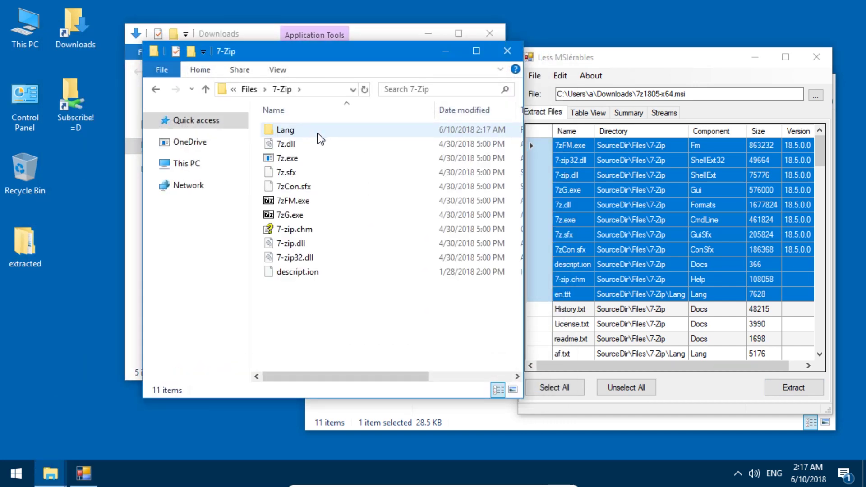
Test-run the extracted 7zFM.exe, close it, then return to the extracted folder and close its window
double_click(310, 202)
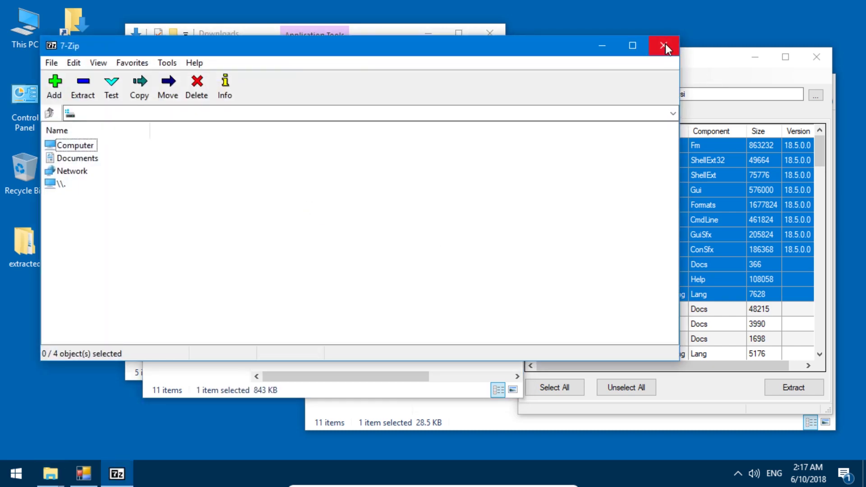
click(664, 45)
key(BackSpace)
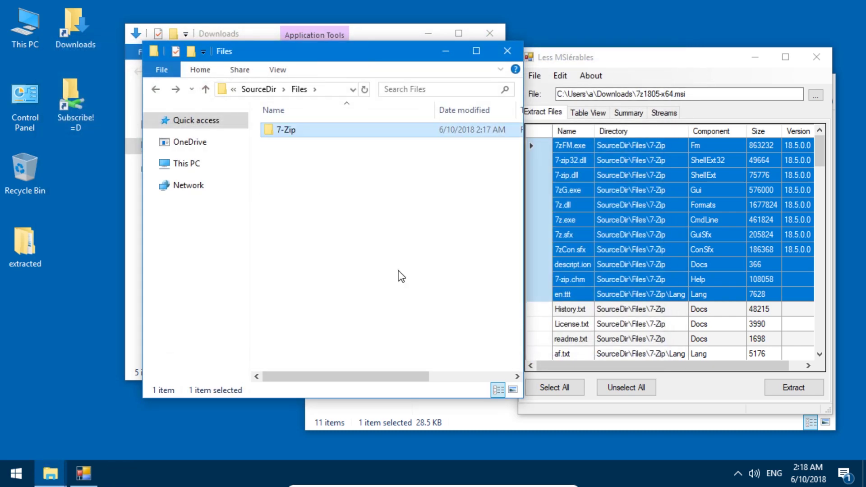
key(BackSpace)
key(BackSpace)
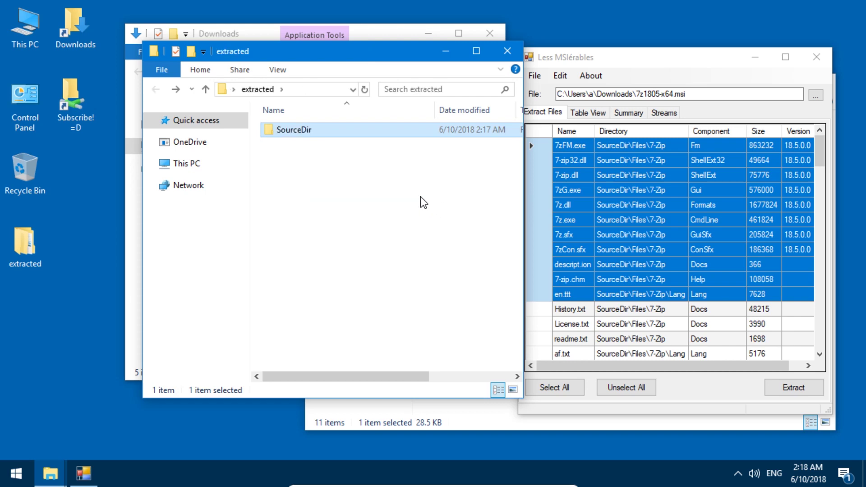
click(508, 51)
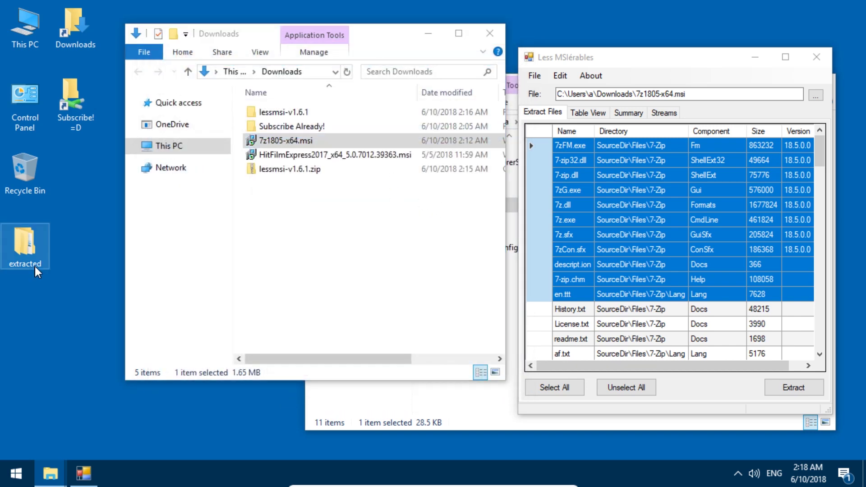
Create a desktop folder named extractedHitfilm and place it directly below the extracted folder
right_click(45, 109)
mouse_move(124, 218)
click(239, 216)
text(extractedHitfilm)
key(Return)
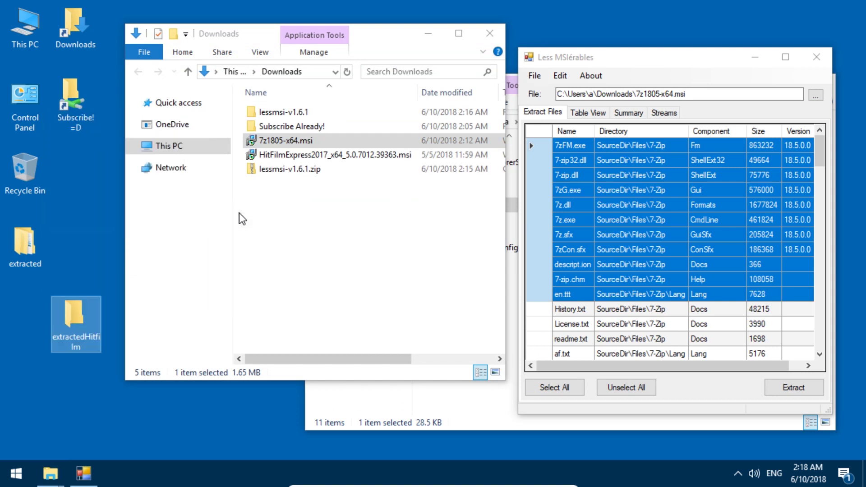
drag(83, 318, 27, 316)
Close Less MSIérables, run lessmsi.exe again from the lessmsi-v1.6.1 folder and place its window beside the Downloads window
click(397, 239)
click(318, 155)
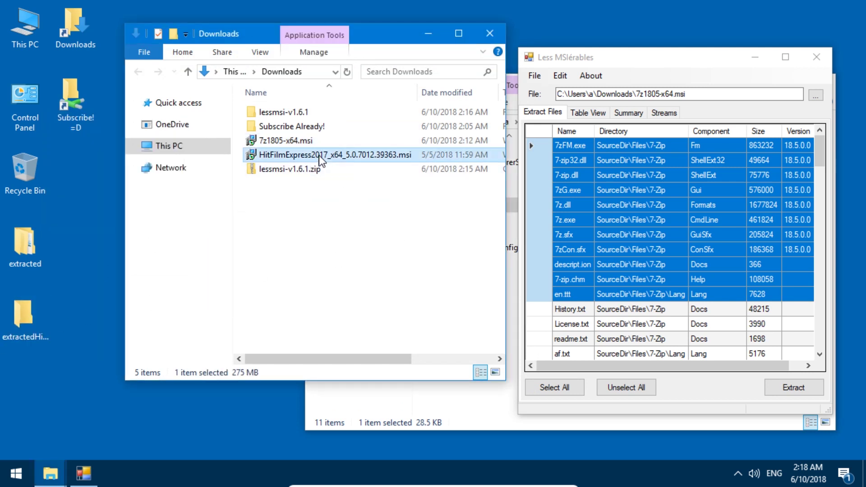
click(826, 60)
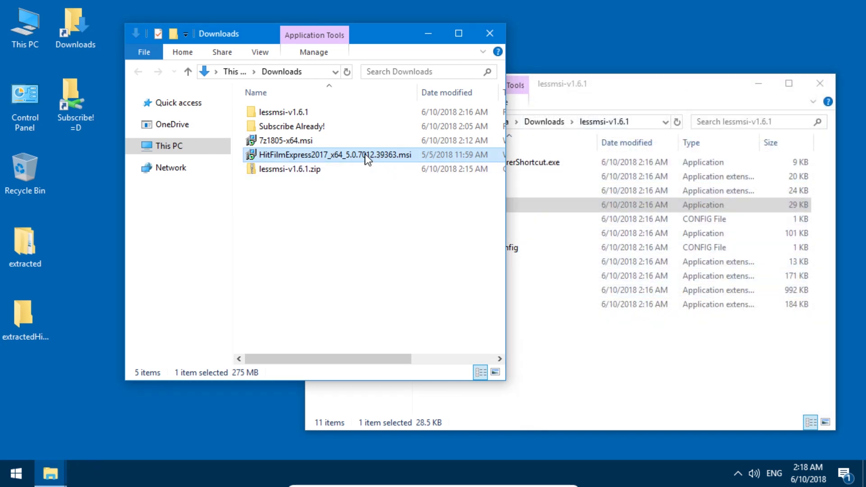
click(313, 193)
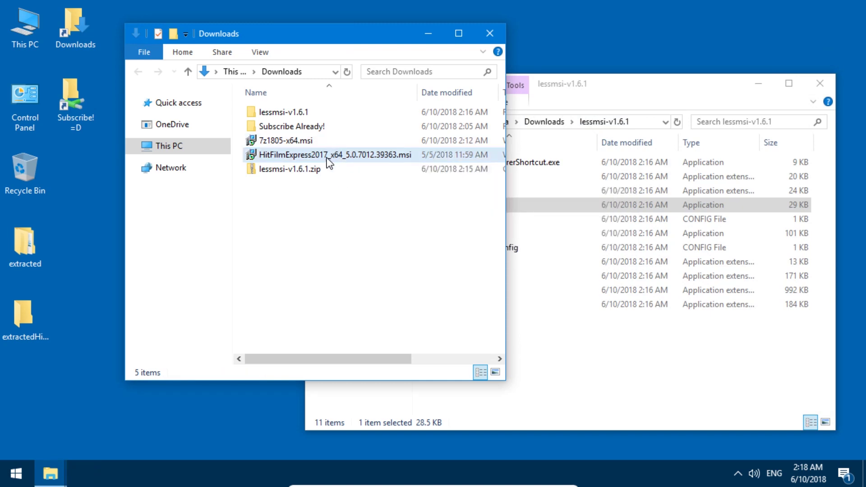
click(512, 131)
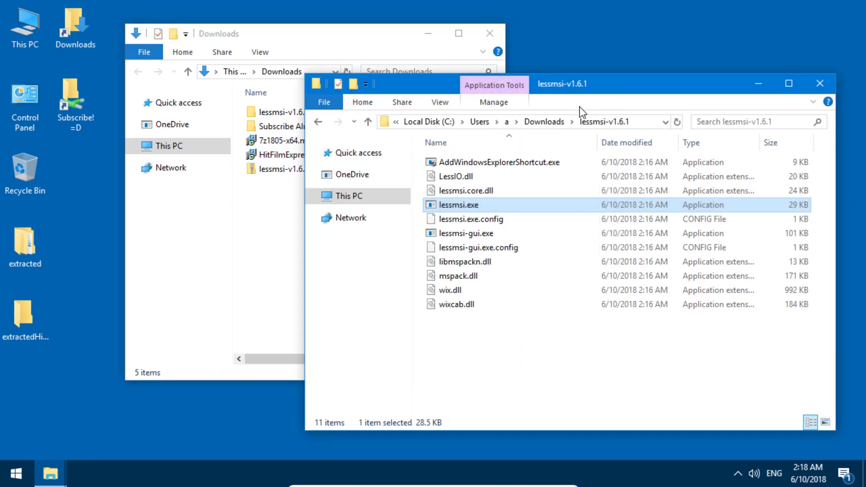
double_click(451, 207)
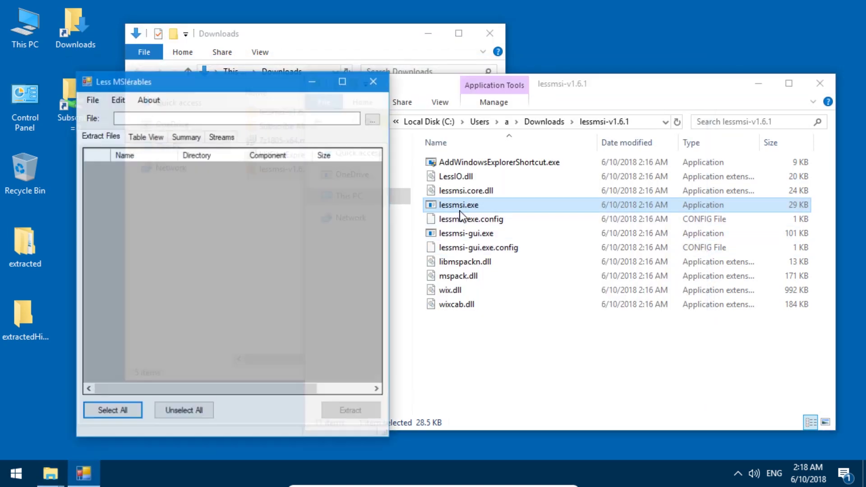
drag(269, 84, 717, 51)
Load HitFilmExpress2017_x64_5.0.7012.39363.msi from Downloads into Less MSIérables and look through its file list to the end
click(262, 236)
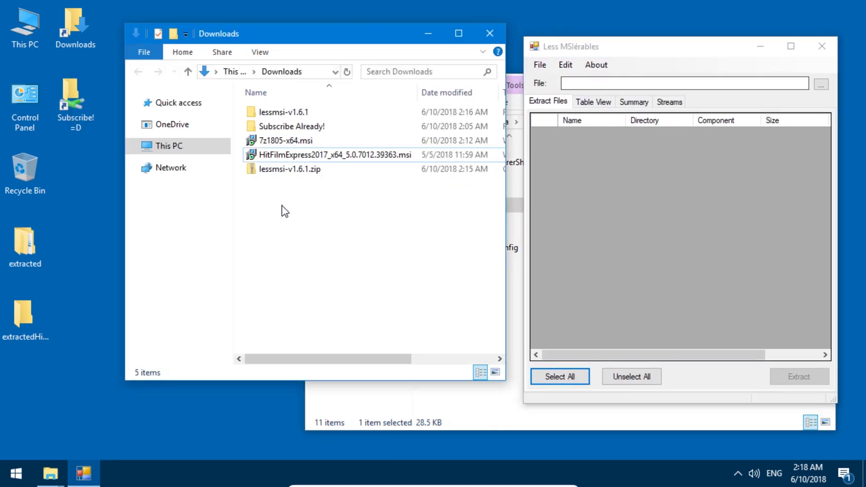
drag(272, 156, 696, 82)
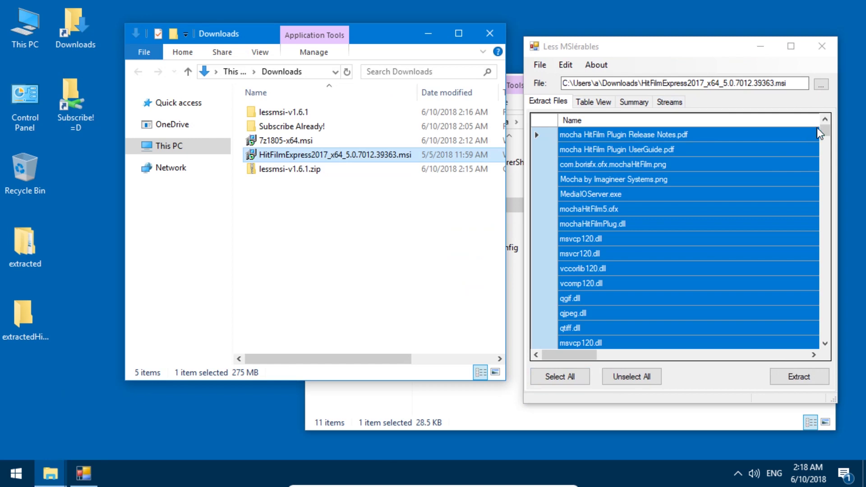
drag(821, 128, 830, 342)
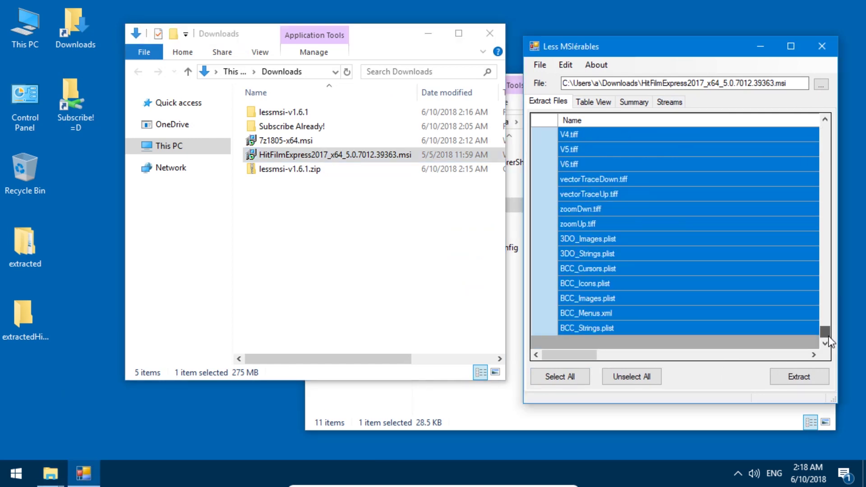
Extract all listed HitFilm files into the extractedHitfilm folder on the Desktop
click(792, 377)
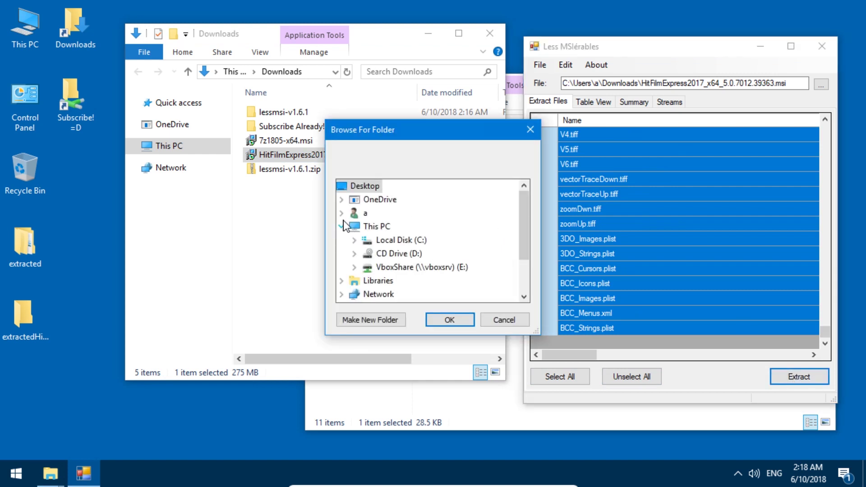
click(342, 212)
click(354, 226)
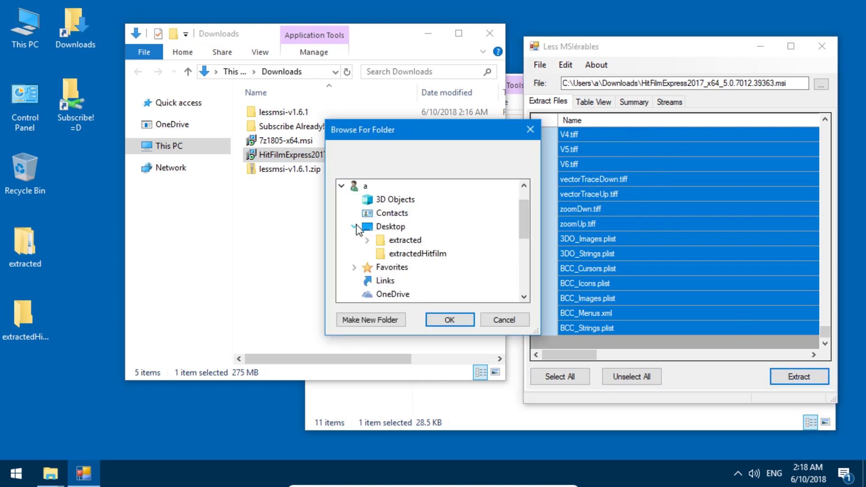
click(408, 255)
click(450, 321)
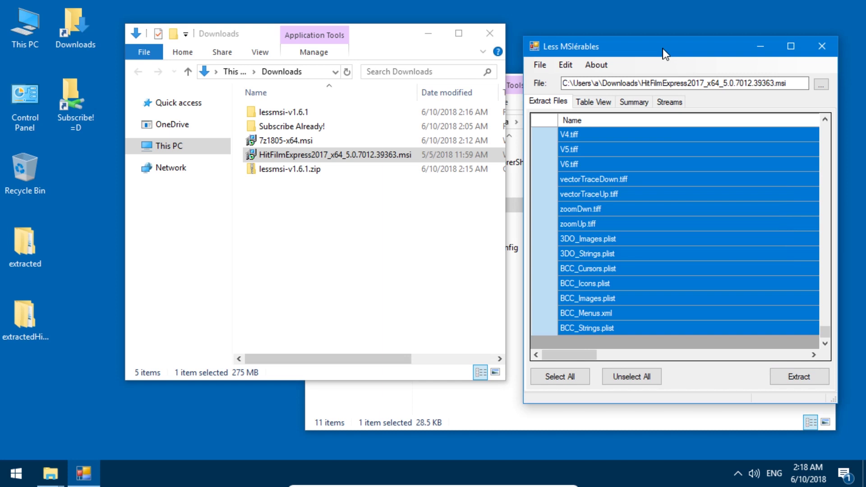
Open SourceDir inside the extractedHitfilm folder and examine the contents of its Win and Windows folders
double_click(39, 316)
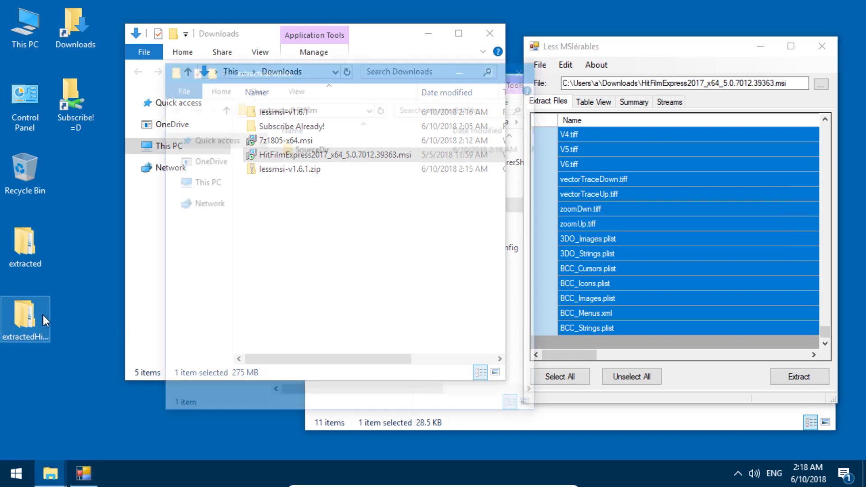
double_click(313, 148)
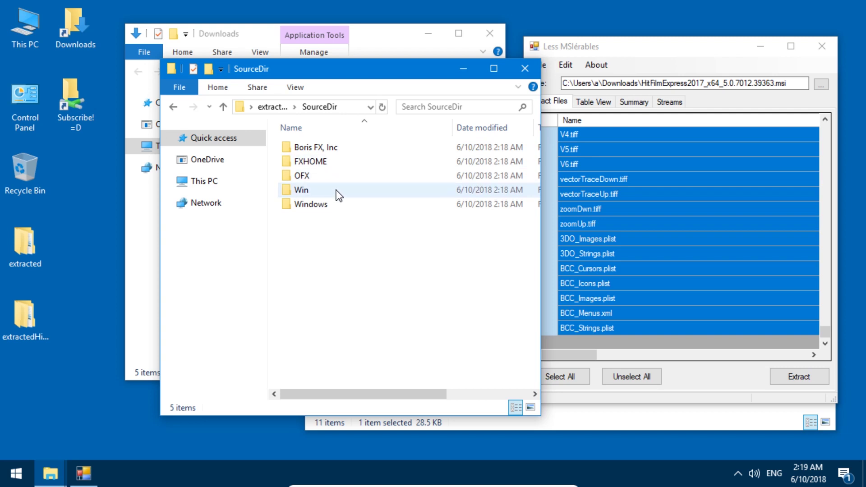
double_click(350, 190)
click(319, 152)
double_click(319, 152)
key(alt+Left)
key(alt+Left)
double_click(331, 200)
double_click(329, 151)
key(alt+Left)
key(alt+Left)
key(alt+Left)
key(Return)
Examine the OFX folder and the subfolders of its HitFilmExpress2017 folder, then go back to SourceDir
click(319, 177)
double_click(319, 177)
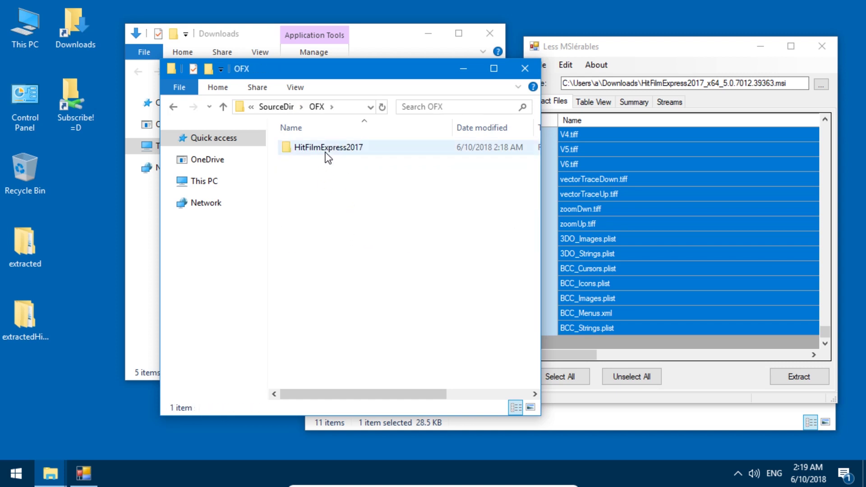
double_click(326, 152)
click(329, 163)
double_click(329, 163)
key(alt+Left)
click(366, 152)
double_click(366, 153)
key(alt+Left)
key(alt+Left)
key(alt+Left)
Try to run HitFilmExpress.exe from FXHOME\HitFilm Express 2017 and decline sending the crash report
double_click(321, 162)
double_click(334, 147)
scroll(342, 226, down, 5)
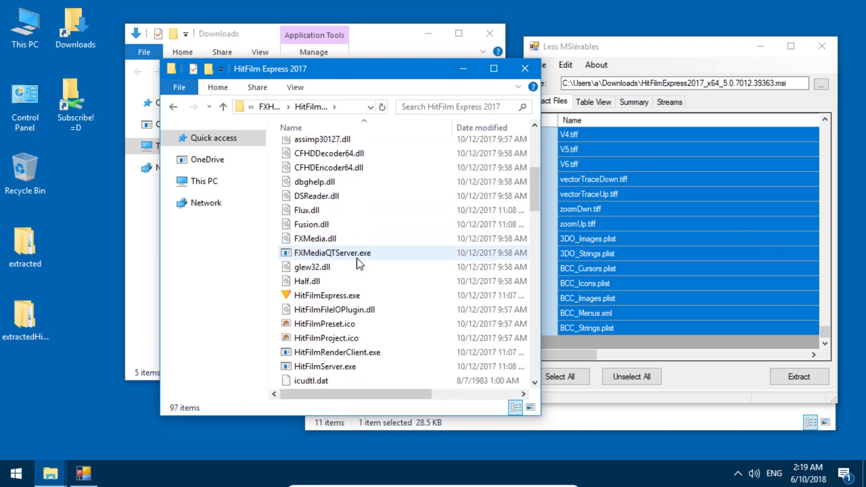
double_click(345, 299)
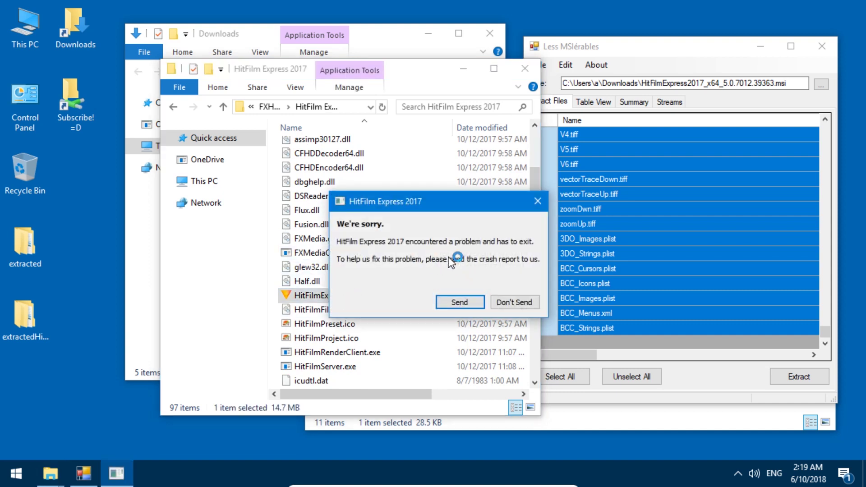
click(511, 302)
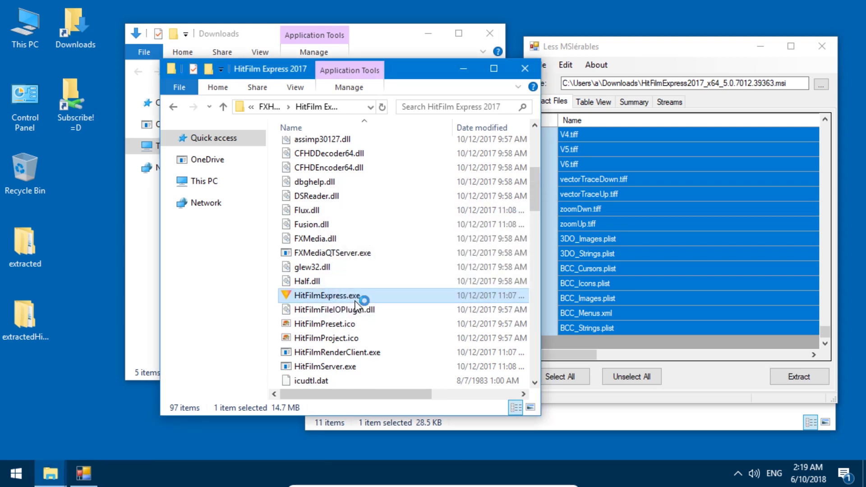
click(511, 302)
Try to run HitFilmExpress.exe as administrator and dismiss the crash report without sending it
scroll(428, 264, down, 15)
scroll(411, 239, up, 5)
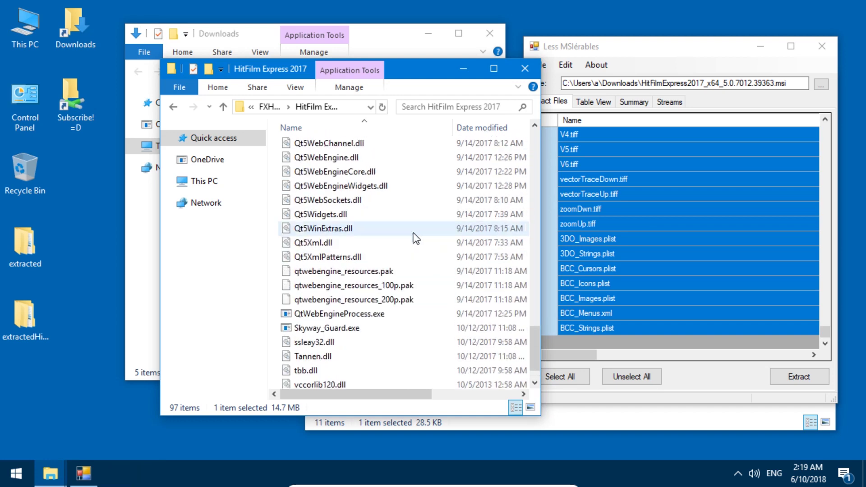
scroll(392, 236, up, 14)
right_click(346, 213)
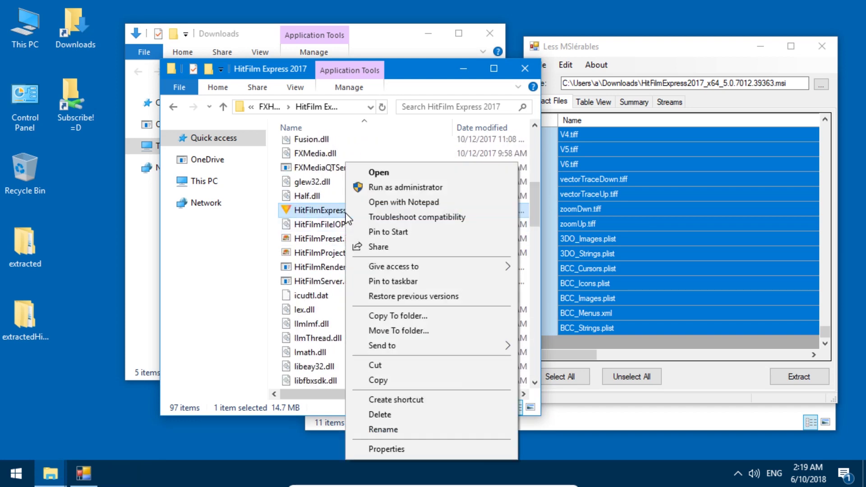
click(387, 186)
click(298, 351)
click(514, 302)
Try once more to run HitFilmExpress.exe normally and decline sending the crash report
scroll(396, 179, down, 1)
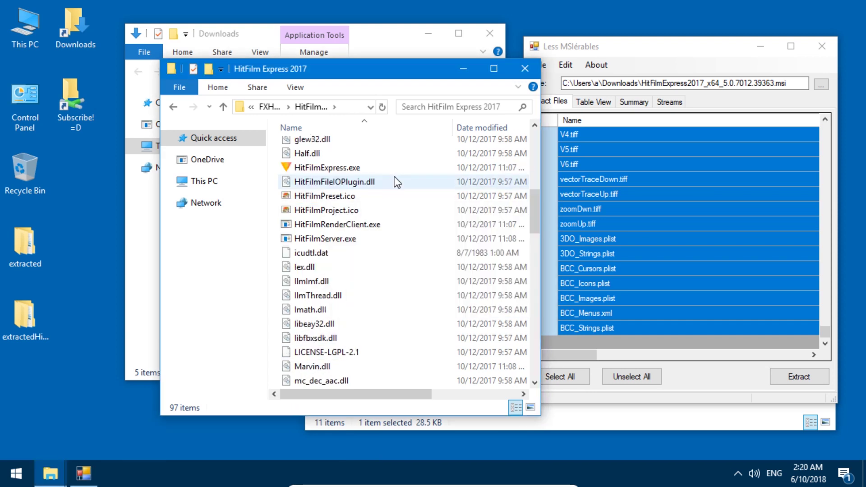
double_click(330, 169)
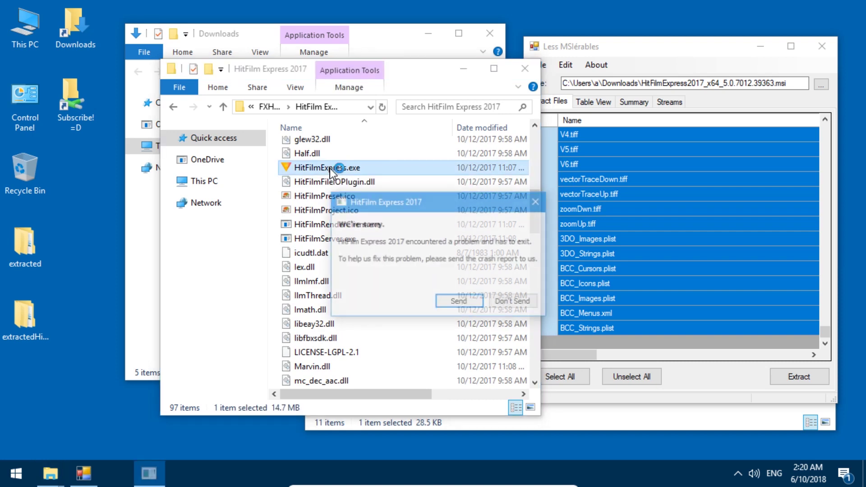
click(512, 302)
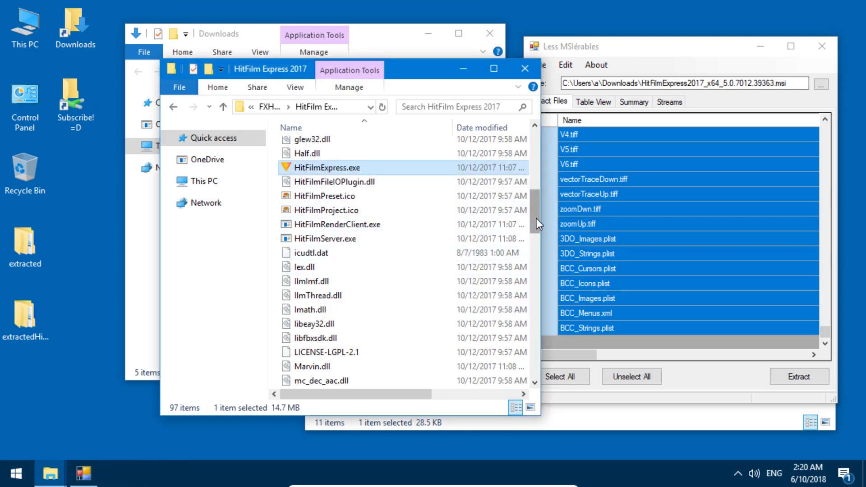
Look through the extracted HitFilm files and the exh folder's contents, moving the exh window clear of the Downloads window
drag(536, 218, 537, 396)
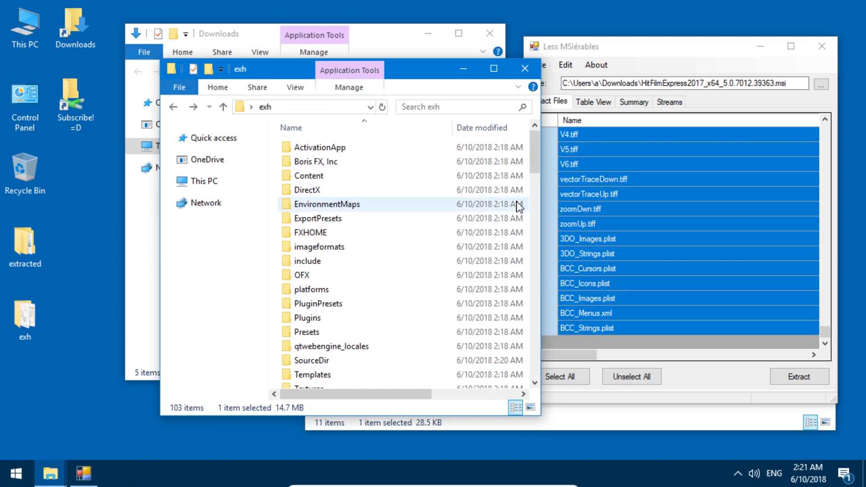
scroll(518, 201, down, 4)
scroll(409, 189, down, 2)
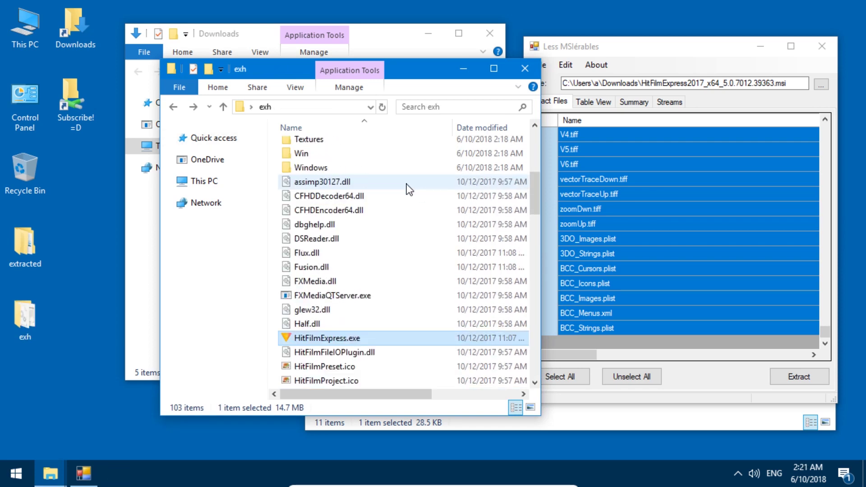
drag(402, 70, 508, 52)
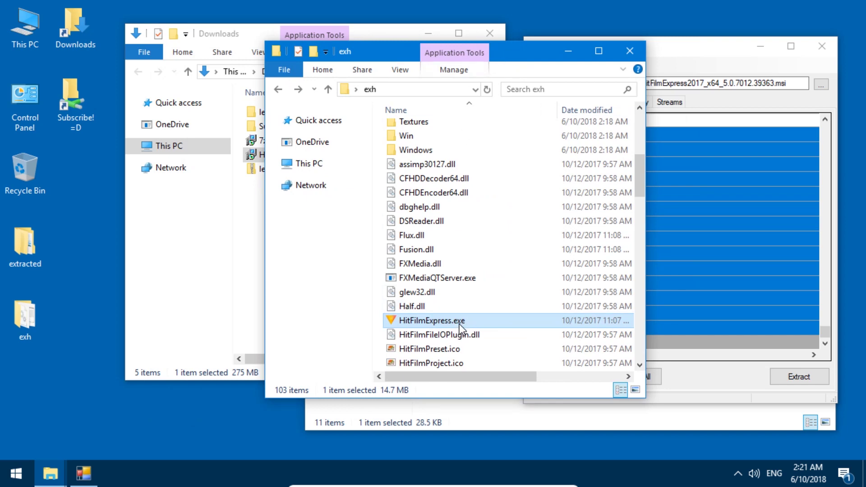
click(644, 146)
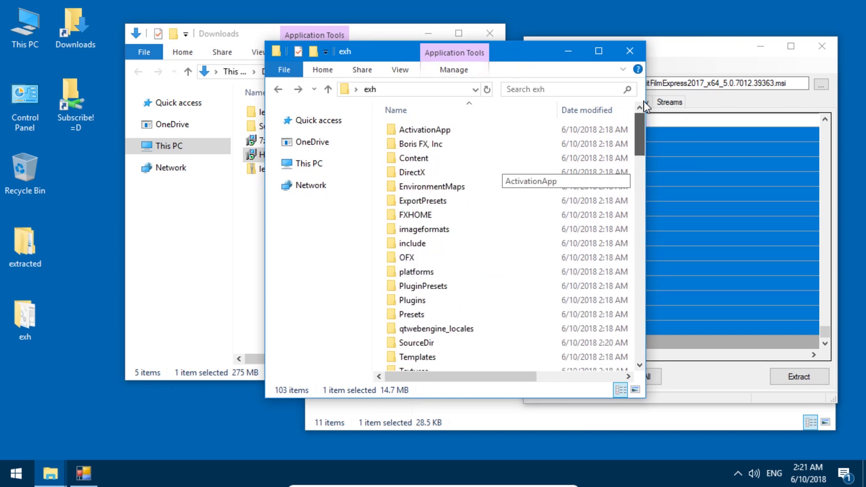
drag(643, 131, 592, 185)
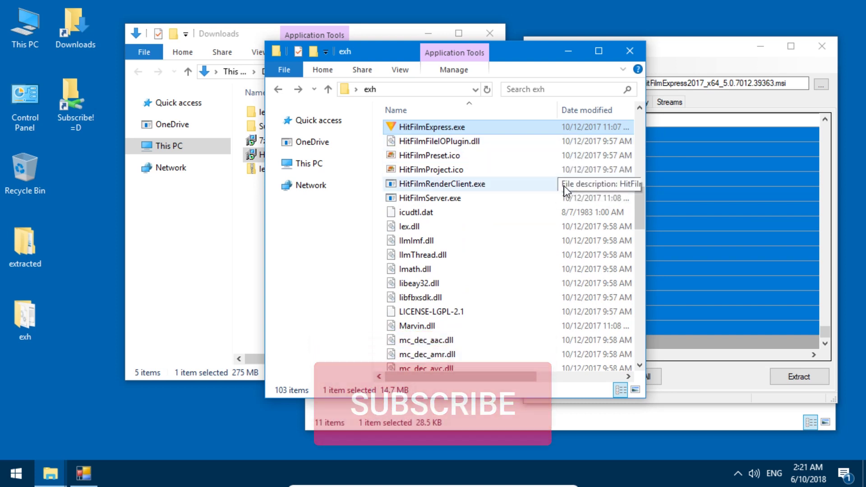